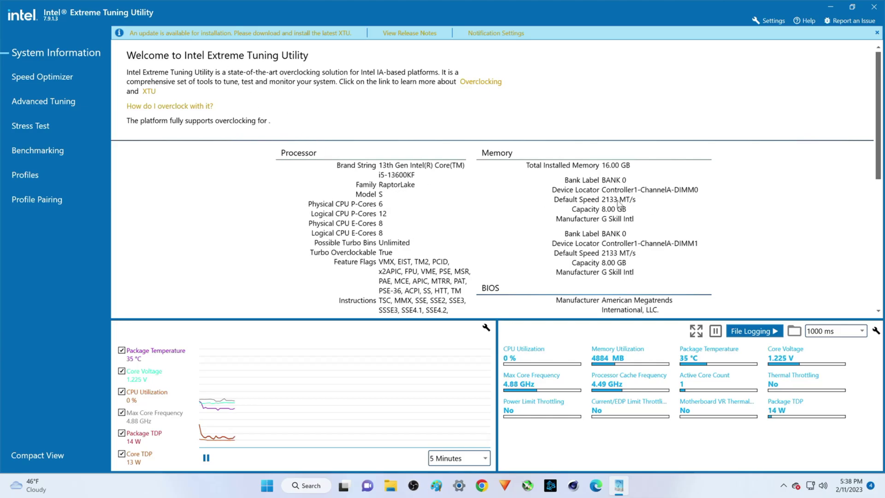
Run the XTU2 benchmark on the current settings, scoring 7715 marks at 5.10 GHz and 83 °C.
scroll(613, 236, "down", 3)
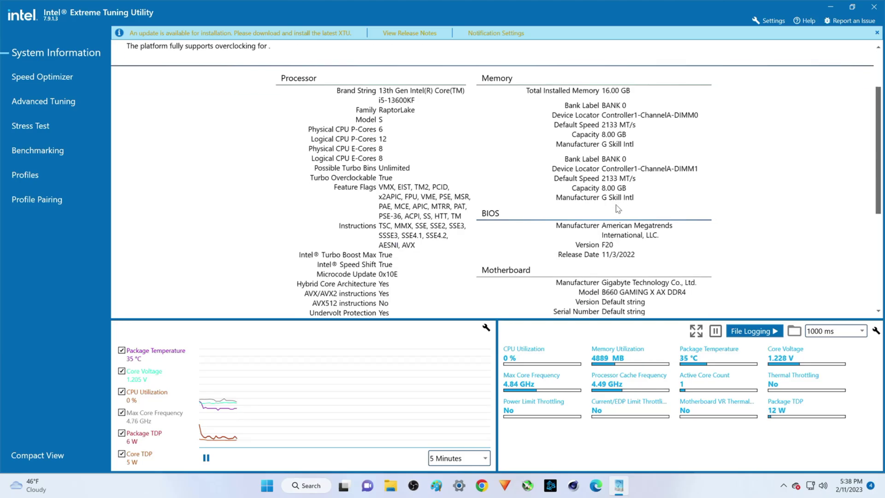
scroll(617, 209, "down", 1)
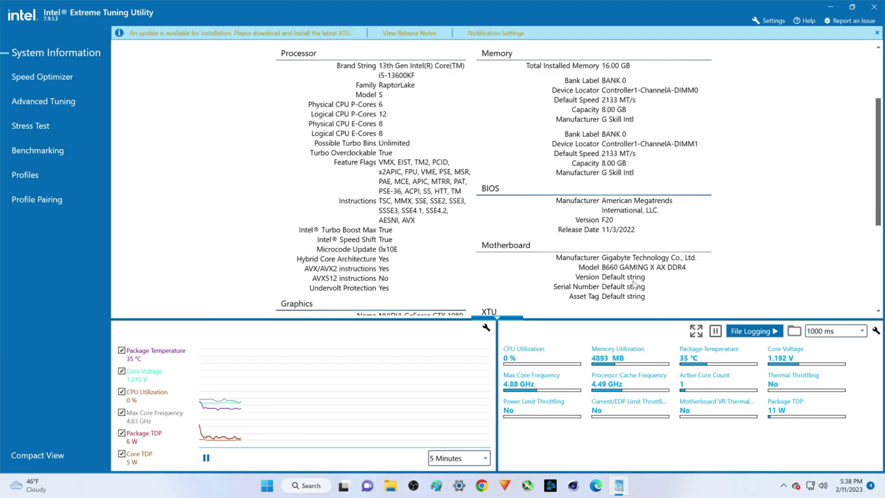
scroll(637, 284, "down", 3)
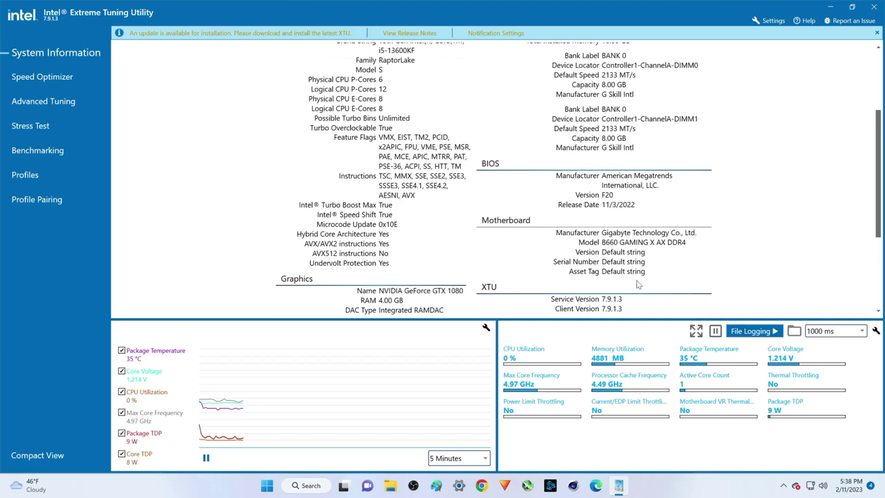
scroll(606, 283, "down", 1)
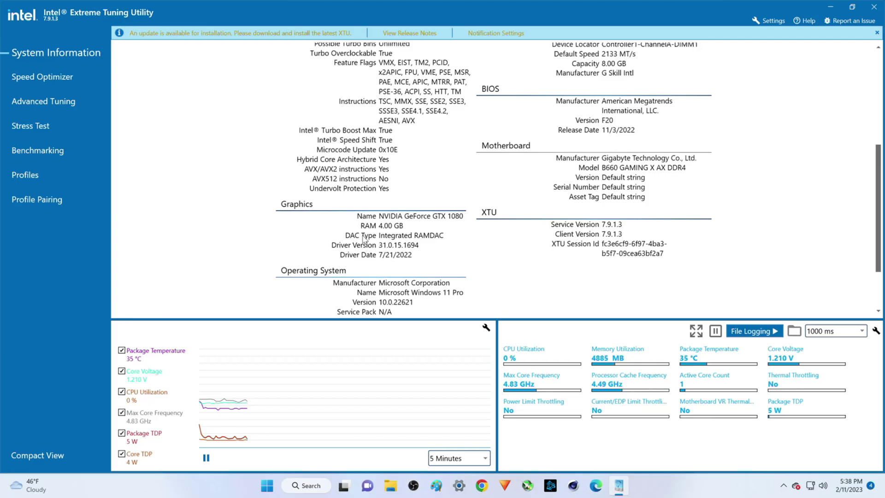
scroll(413, 256, "down", 1)
scroll(413, 256, "down", 2)
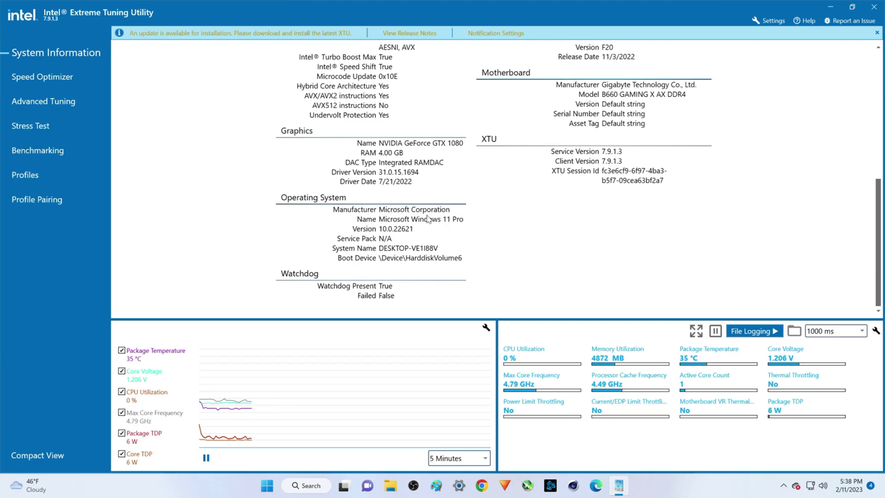
scroll(399, 233, "up", 2)
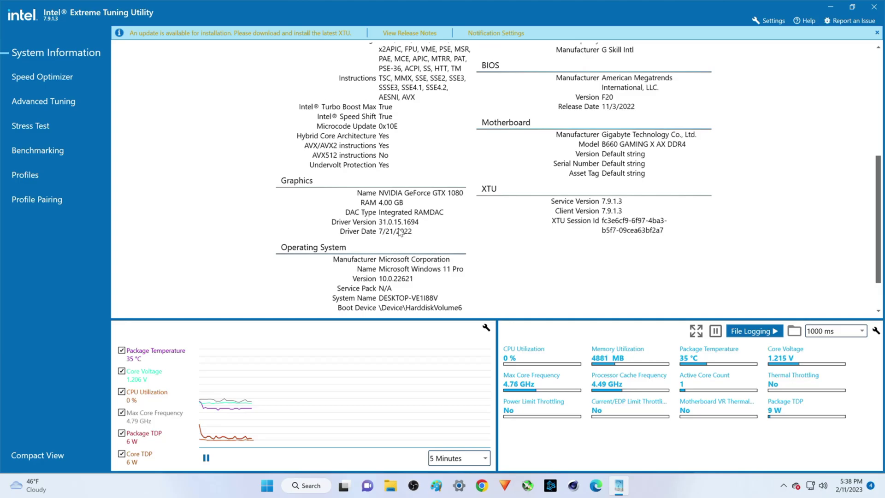
scroll(399, 233, "up", 1)
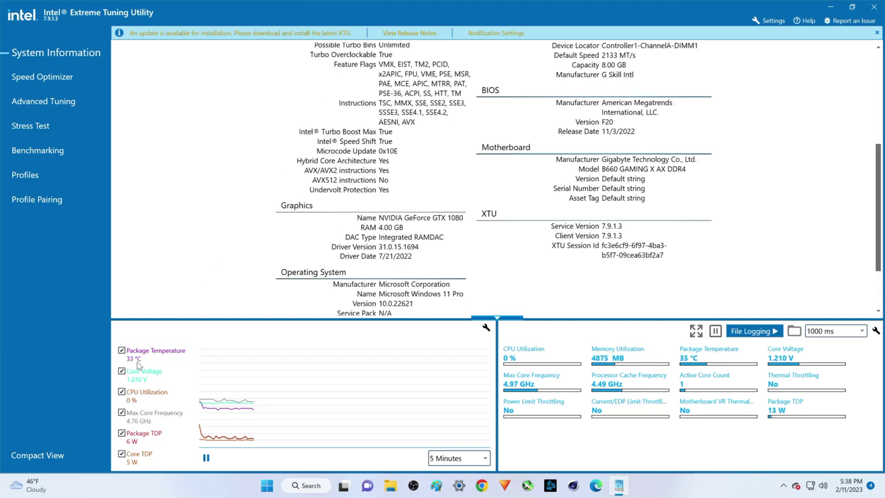
mouse_move(144, 357)
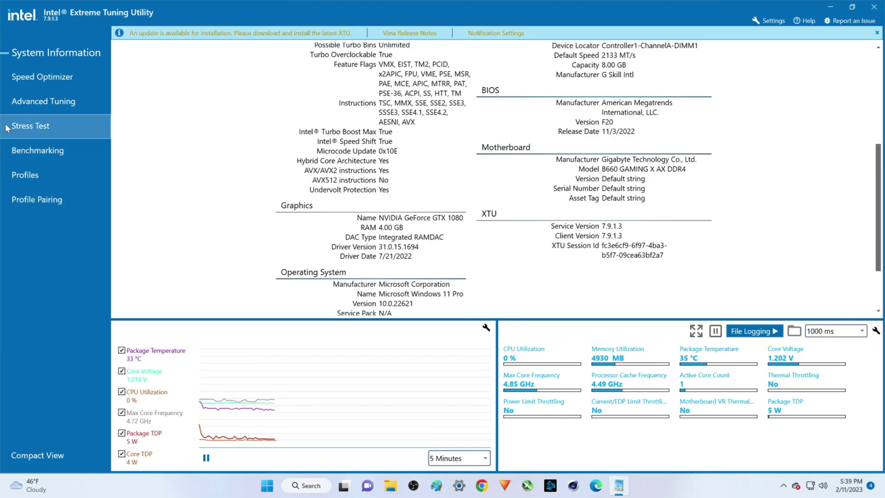
left_click(45, 154)
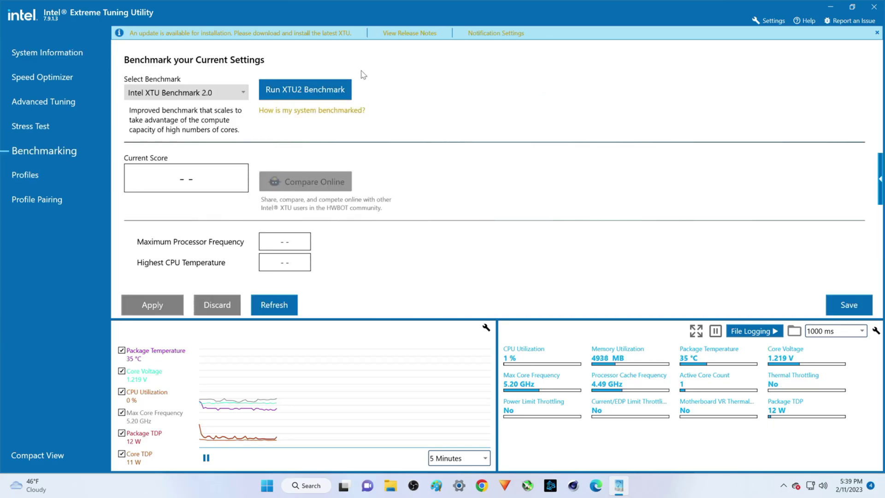
left_click(320, 96)
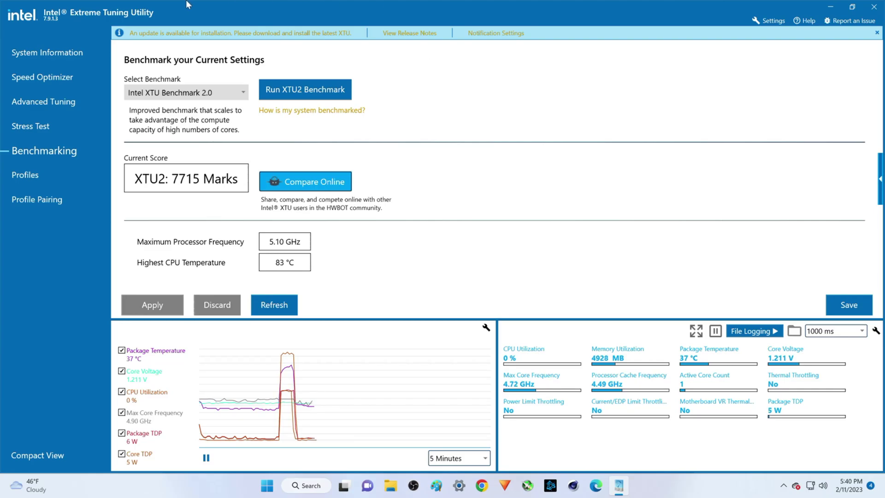
Show Advanced Tuning's Active-Core and Per-Core sections with 51x P-core and 39x E-core ratios.
left_click(49, 57)
left_click(51, 109)
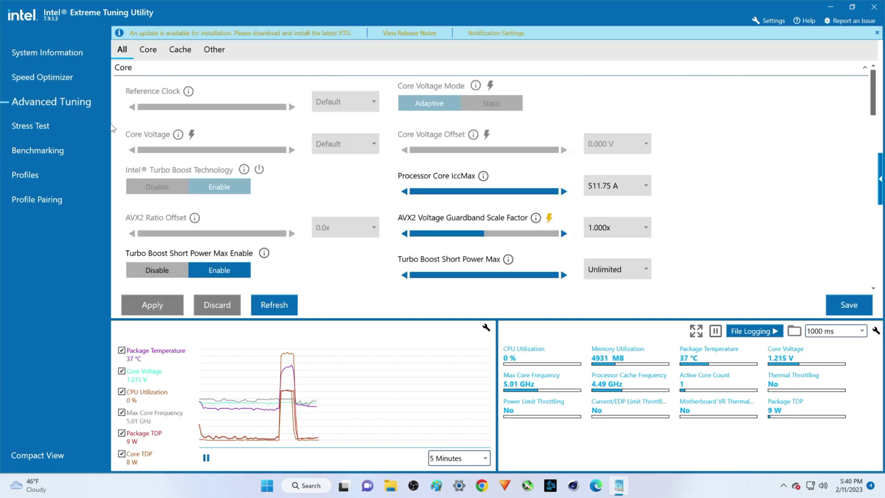
scroll(362, 277, "down", 1)
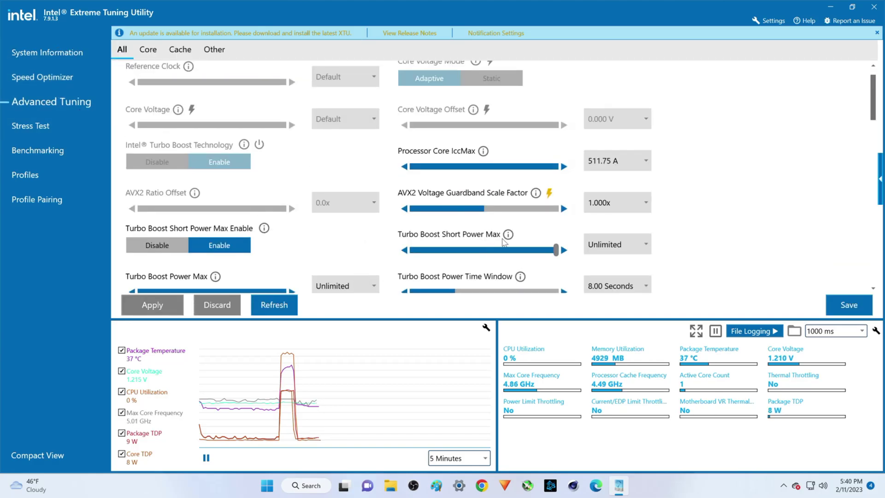
scroll(455, 253, "down", 1)
scroll(455, 253, "down", 7)
scroll(346, 264, "down", 3)
scroll(237, 138, "down", 6)
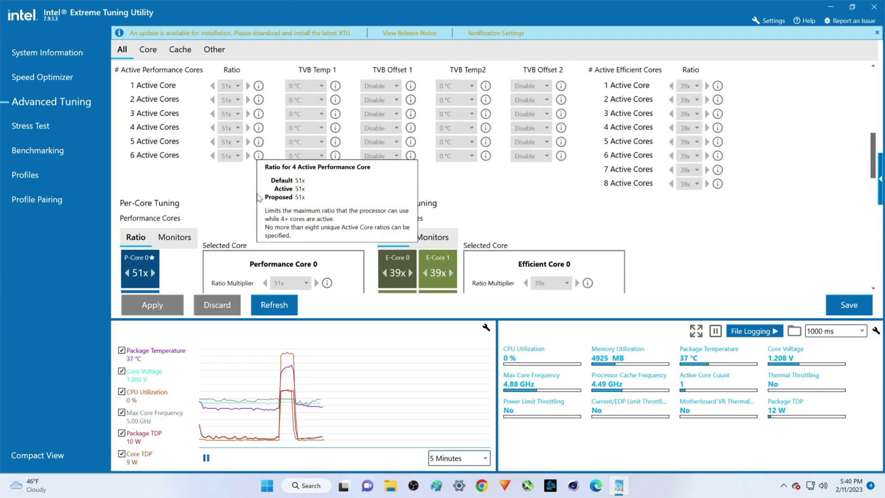
scroll(233, 195, "up", 6)
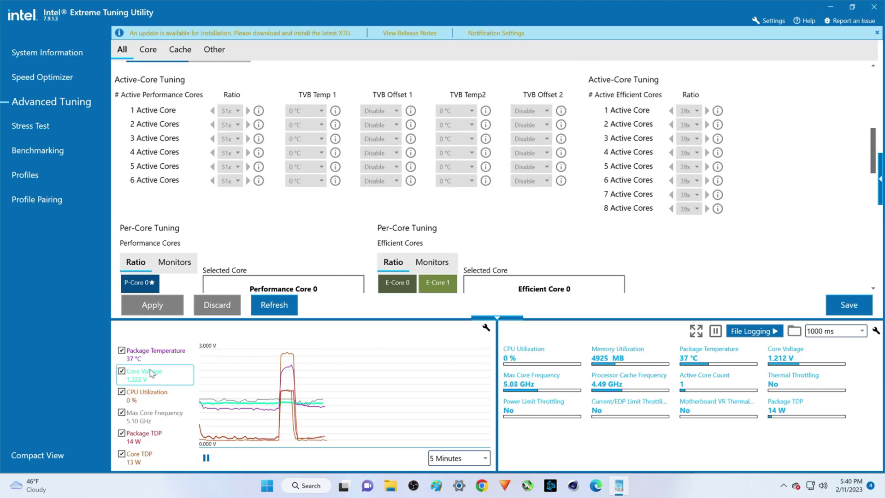
mouse_move(146, 354)
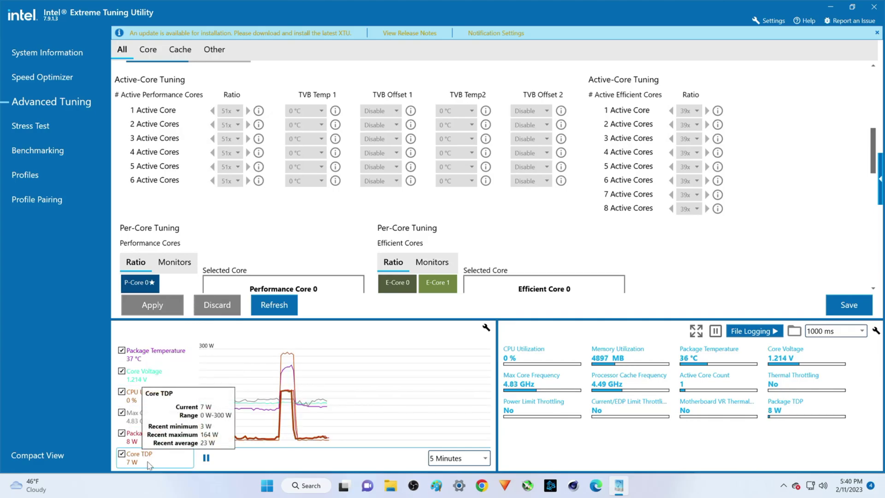
mouse_move(148, 443)
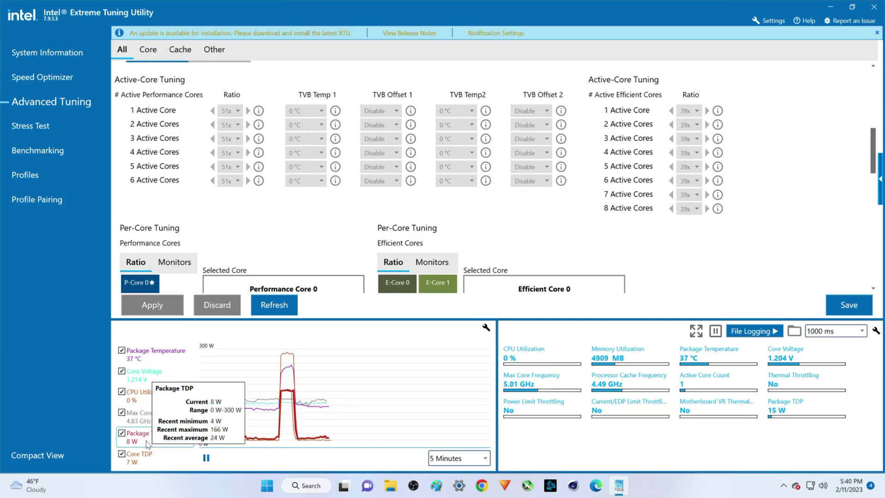
mouse_move(152, 464)
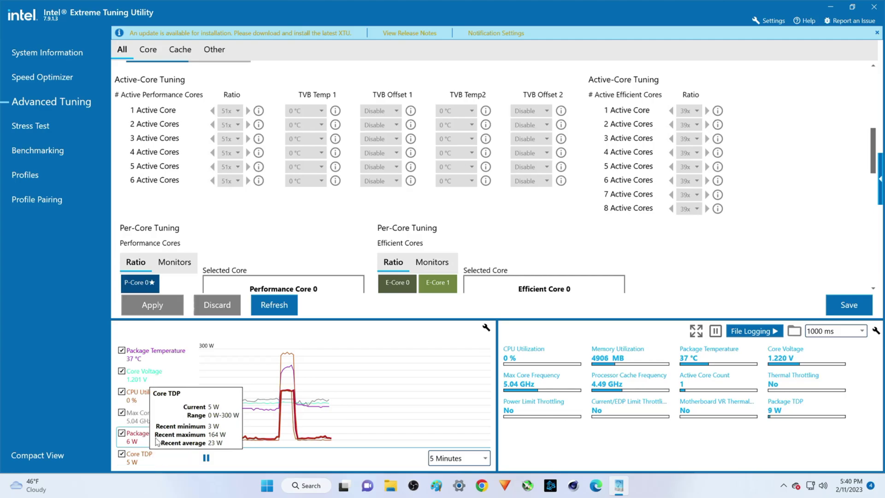
mouse_move(159, 415)
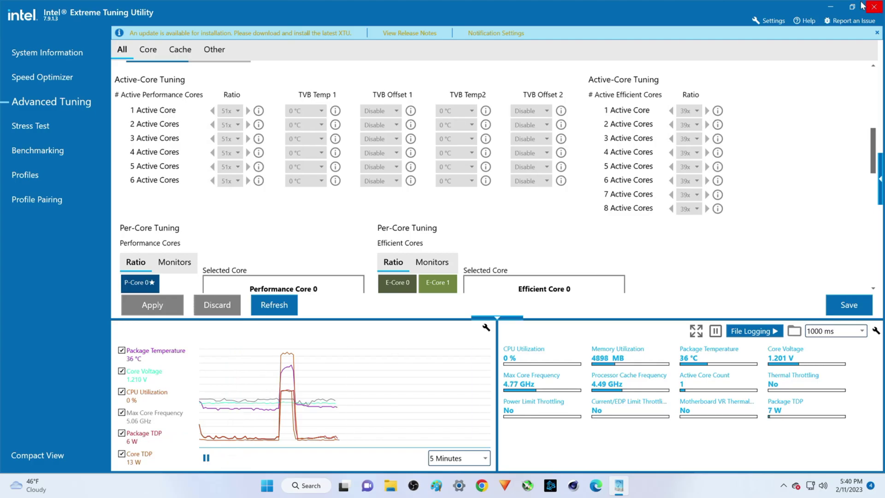
Clear the monitoring graph's recorded data, then bring up a File Explorer window.
left_click(486, 328)
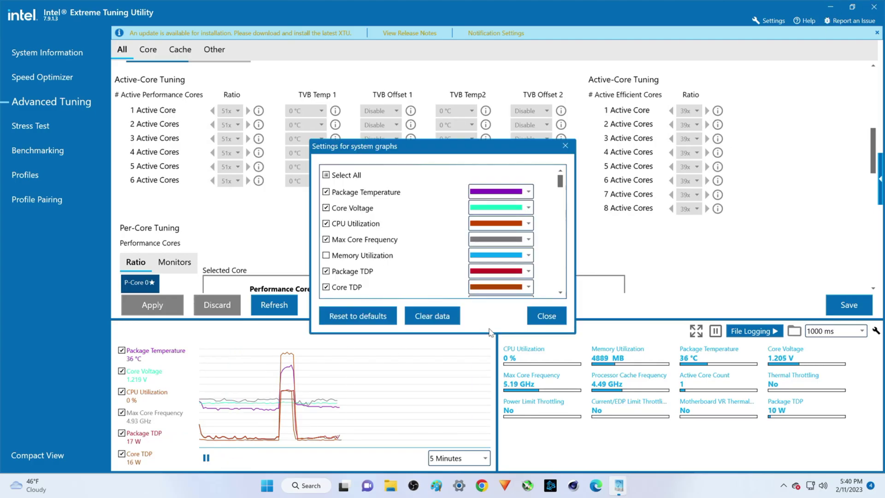
left_click(452, 319)
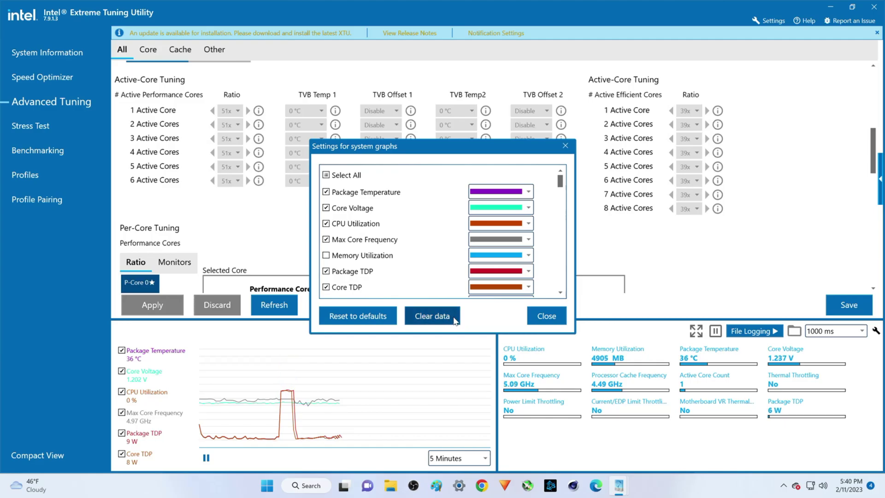
left_click(454, 320)
left_click(548, 319)
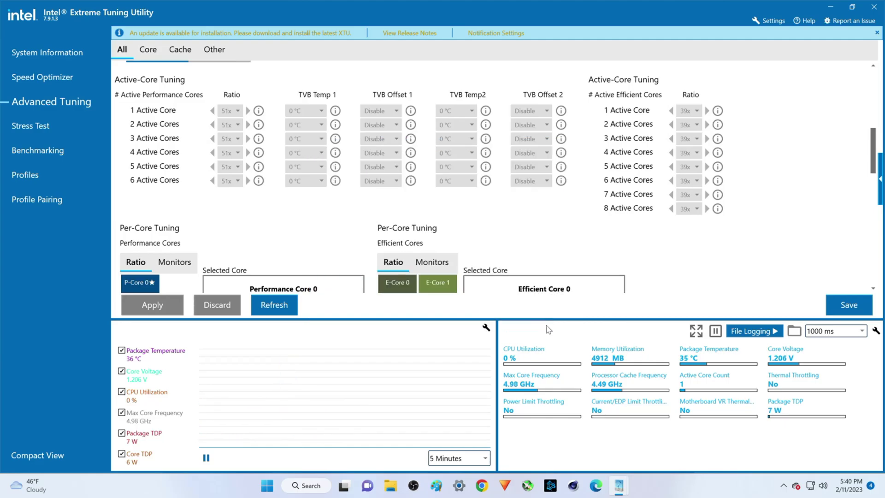
left_click(390, 485)
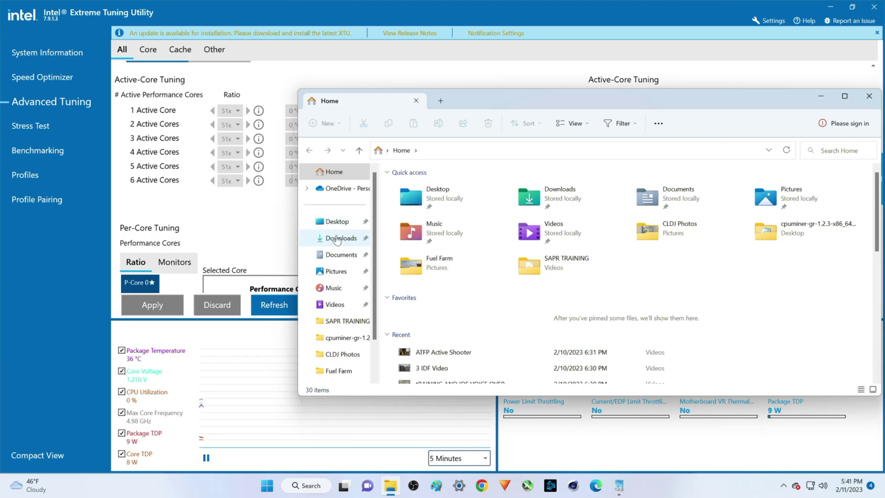
Launch Cinebench R20 from the Documents > CinebenchR20 folder.
left_click(340, 254)
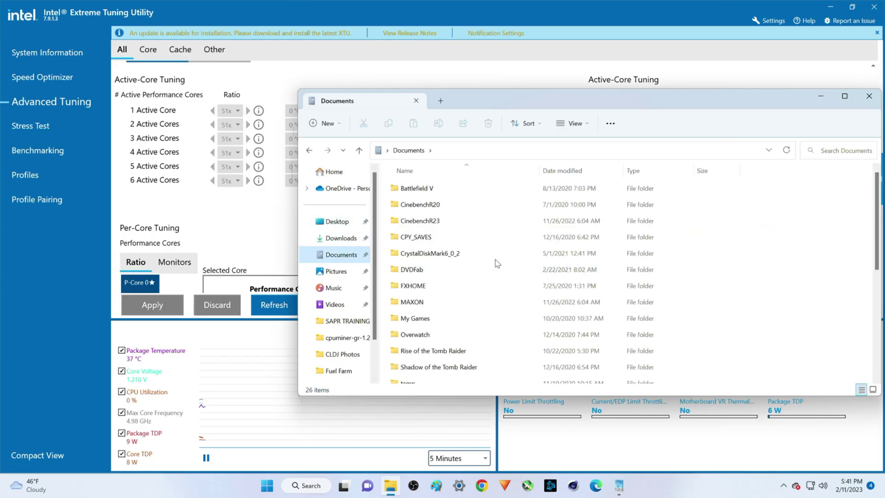
double_click(441, 204)
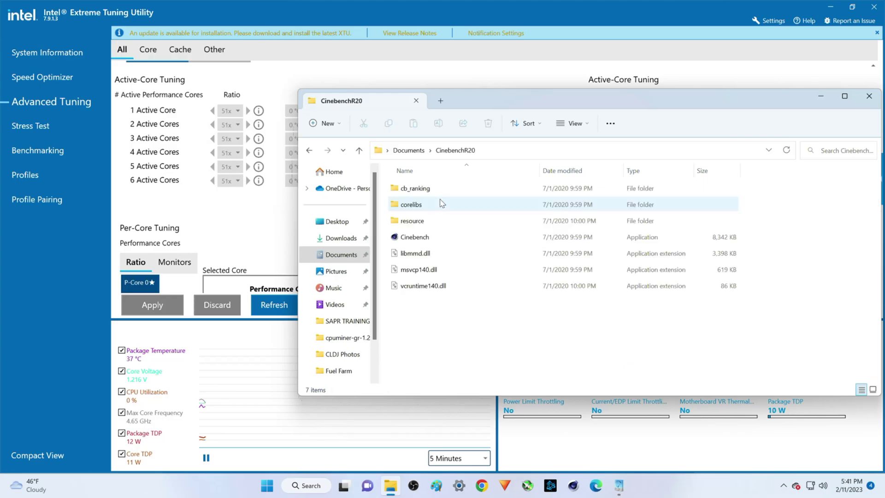
left_click(442, 238)
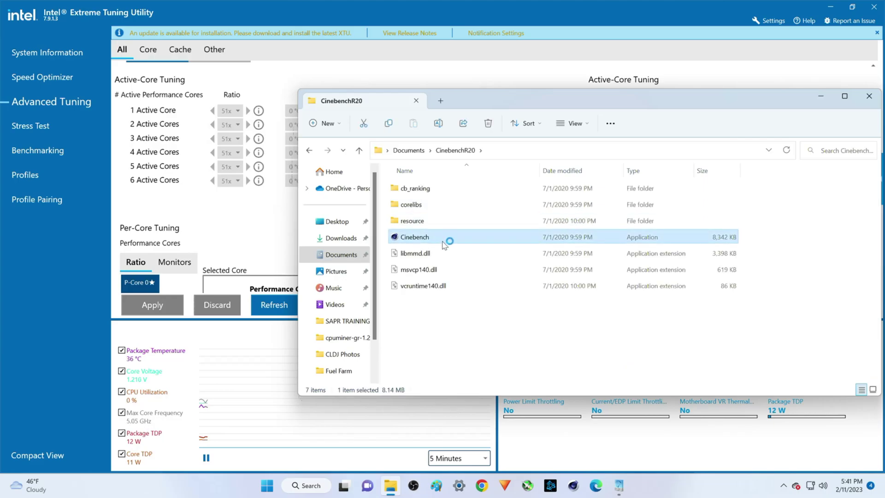
key("Return")
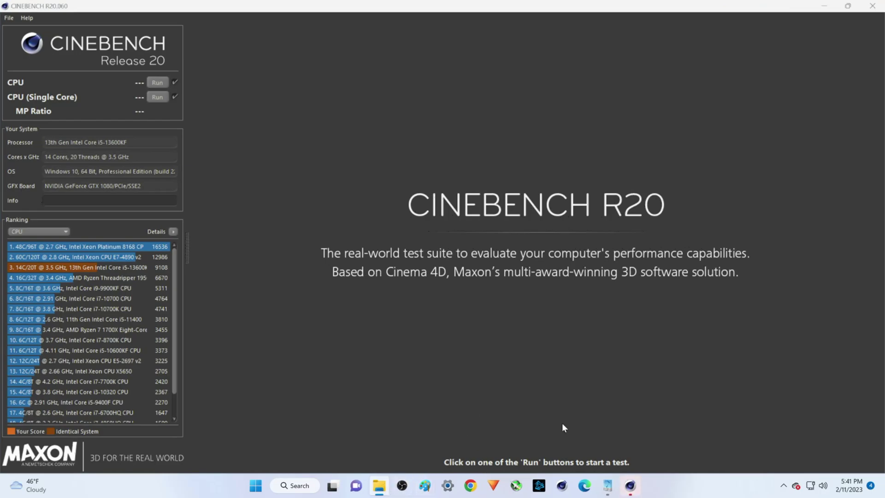
Check XTU's system graph settings, then return to the Cinebench R20 start screen.
left_click(607, 485)
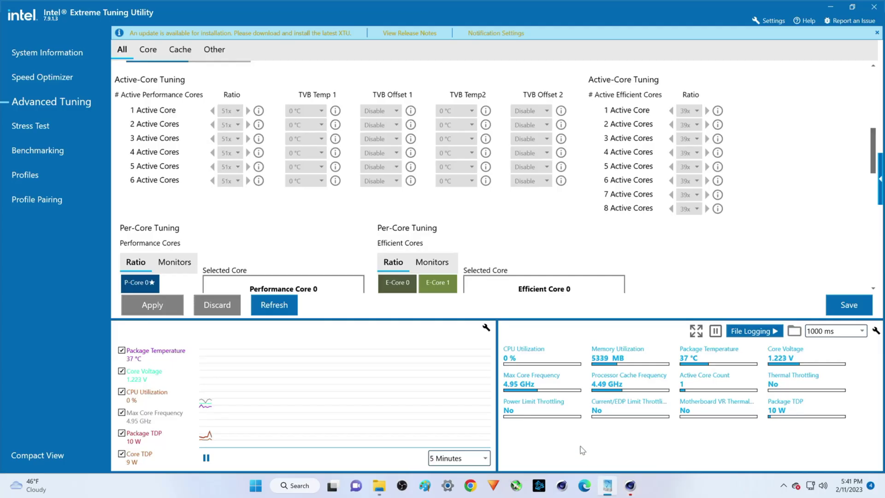
left_click(485, 326)
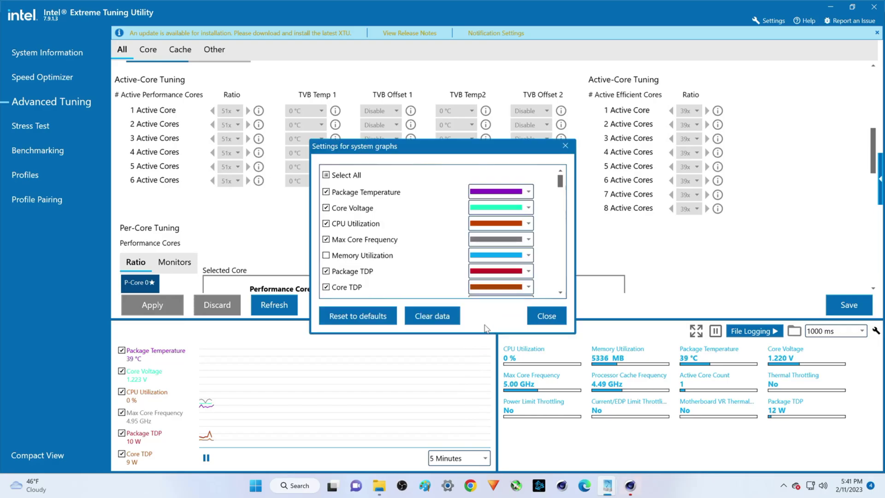
left_click(544, 317)
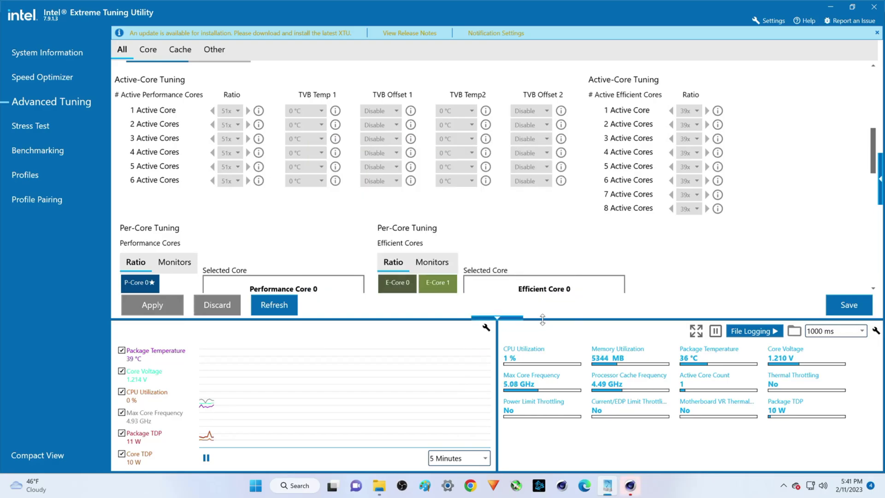
left_click(630, 485)
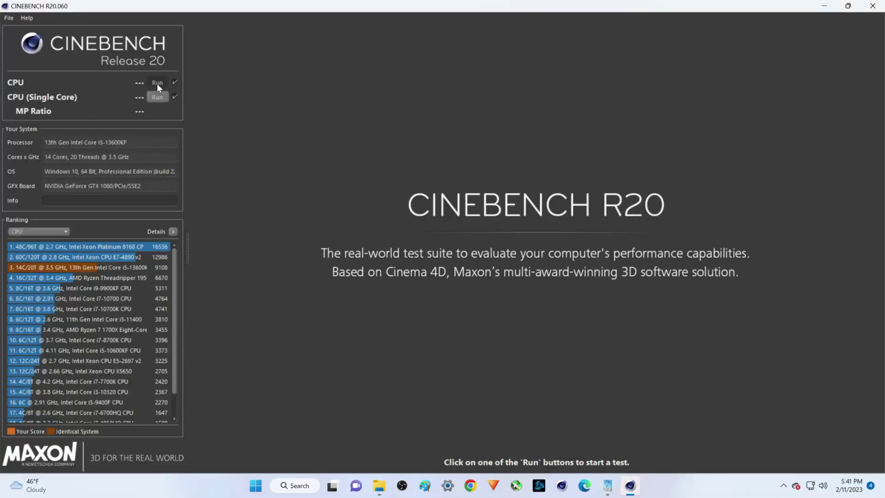
Run Cinebench R20's multi-core CPU test and watch XTU's graphs peak at 95 °C and 186 W.
left_click(157, 84)
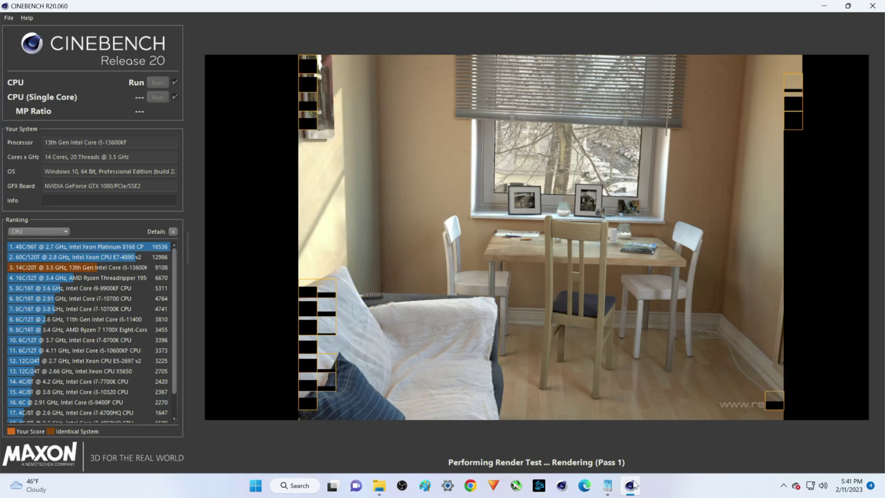
left_click(607, 486)
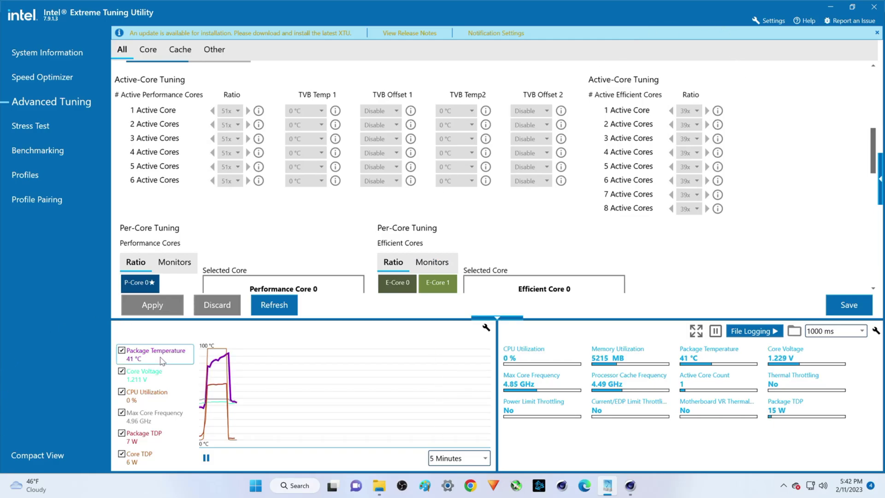
Review package temperature, core voltage and package TDP stats, then return to Cinebench's 9003 pts result.
mouse_move(162, 360)
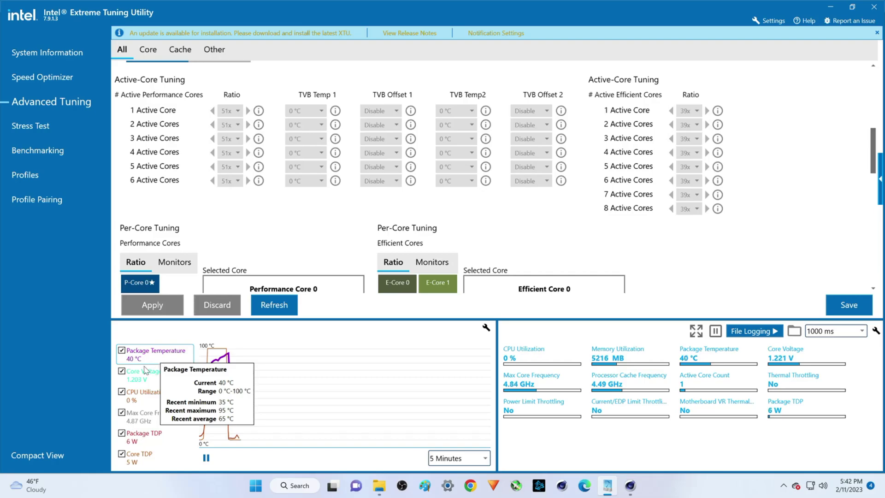
mouse_move(145, 386)
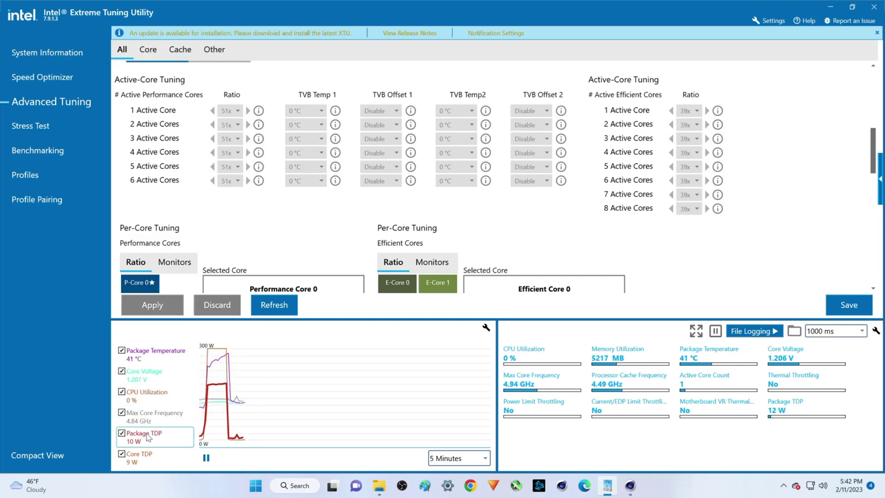
mouse_move(156, 436)
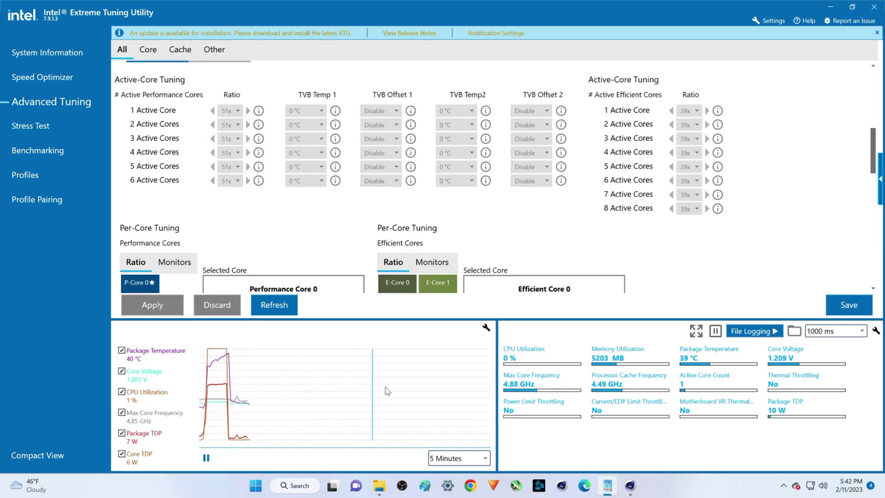
left_click(630, 485)
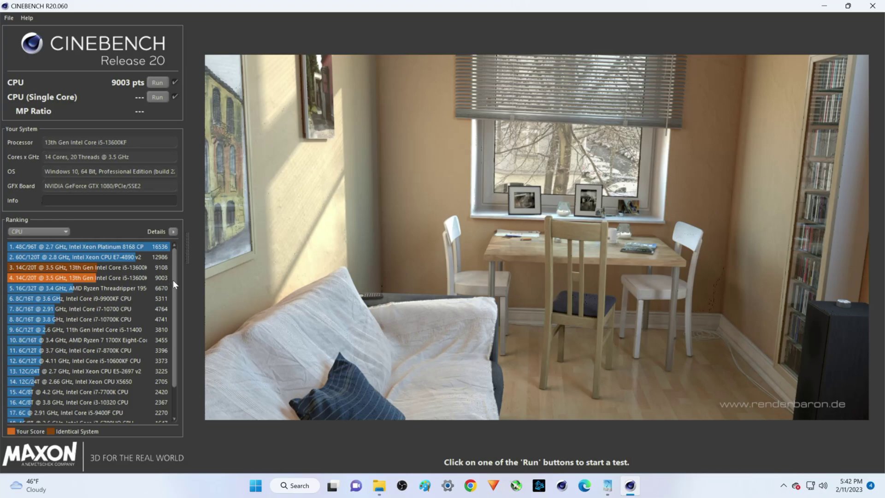
Inspect the 9003 pts multi-core score in the Cinebench R20 ranking list.
mouse_move(167, 272)
Close Cinebench R20 and launch Cinebench R23 from the Documents > CinebenchR23 folder.
left_click(872, 6)
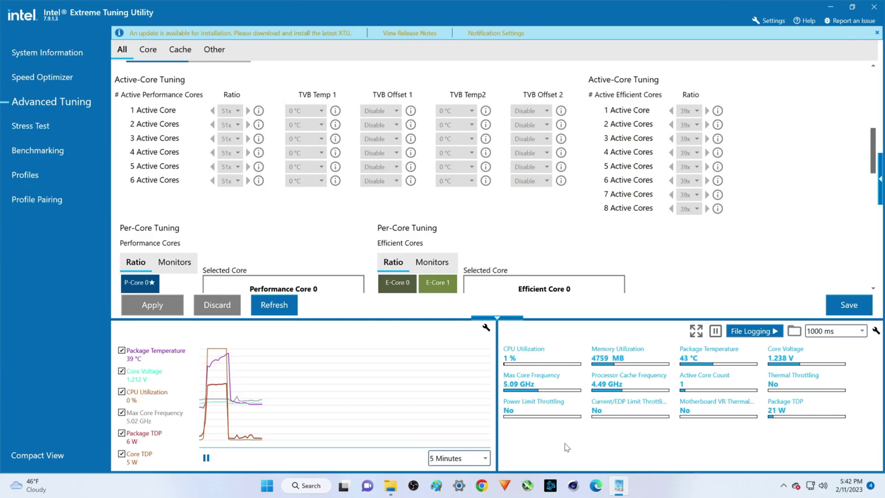
mouse_move(394, 486)
left_click(391, 426)
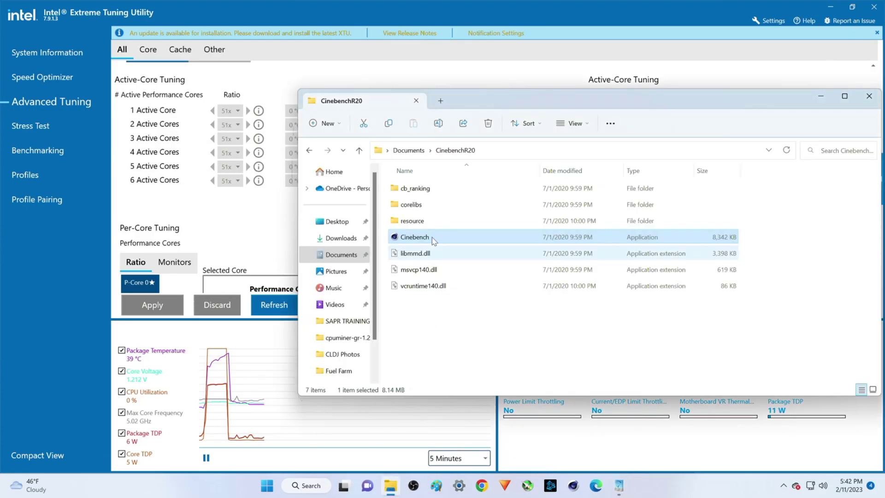
left_click(410, 152)
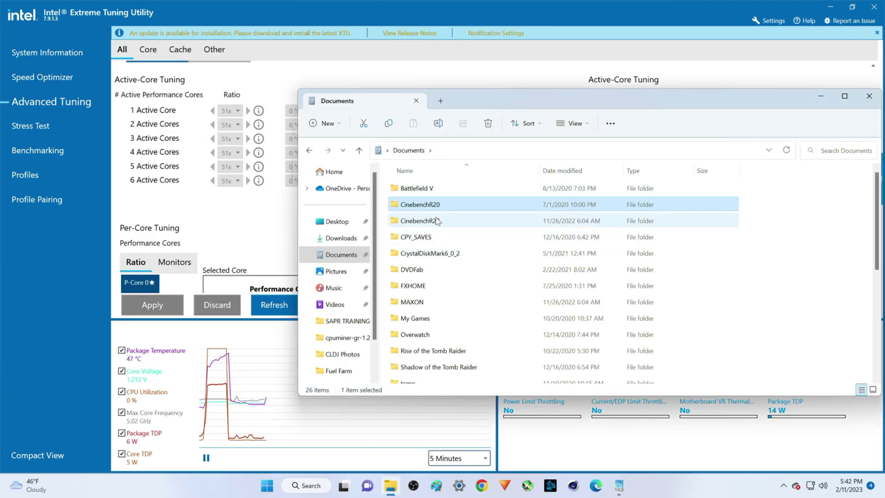
double_click(438, 220)
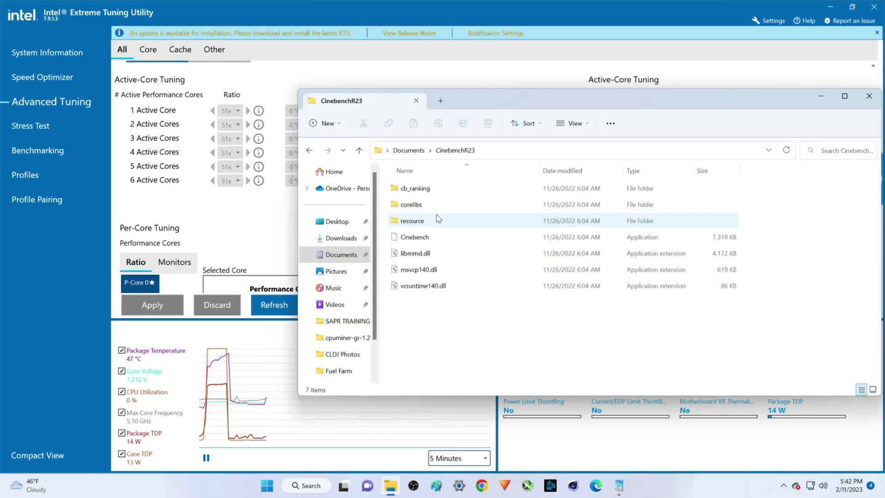
left_click(427, 240)
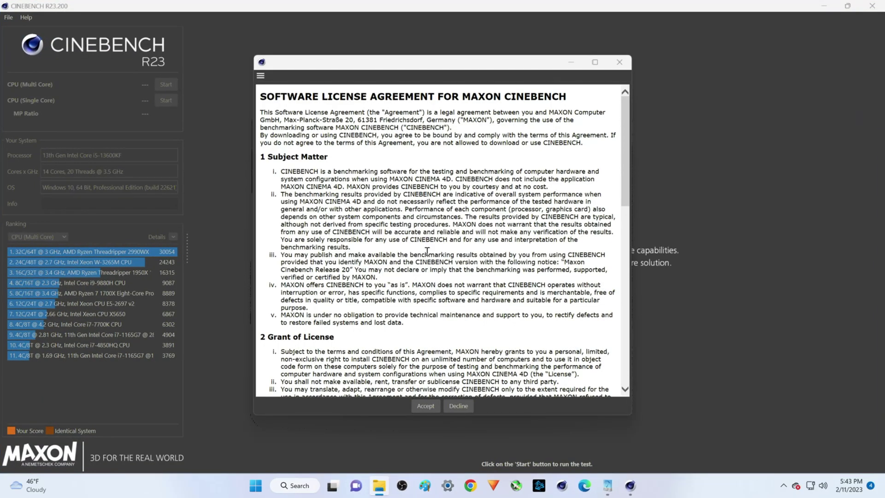
Accept Cinebench R23's software license agreement.
left_click(429, 405)
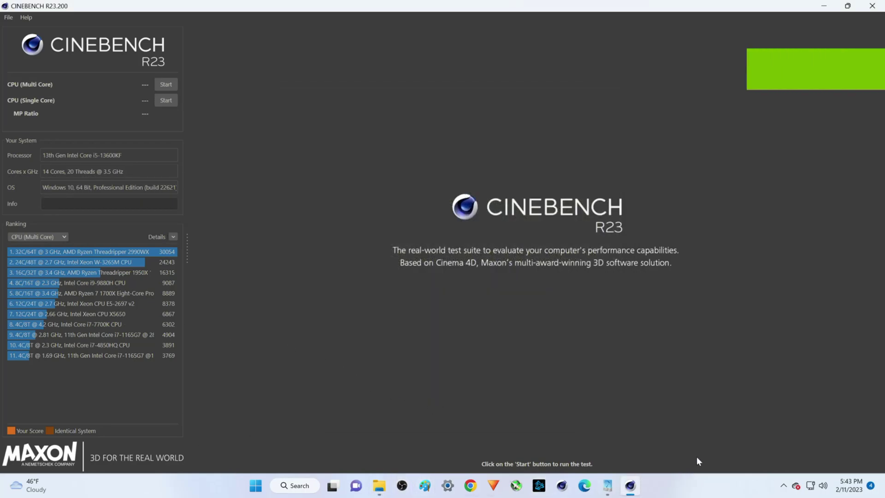
In XTU, clear the previous run's recorded data from the system graphs.
left_click(607, 485)
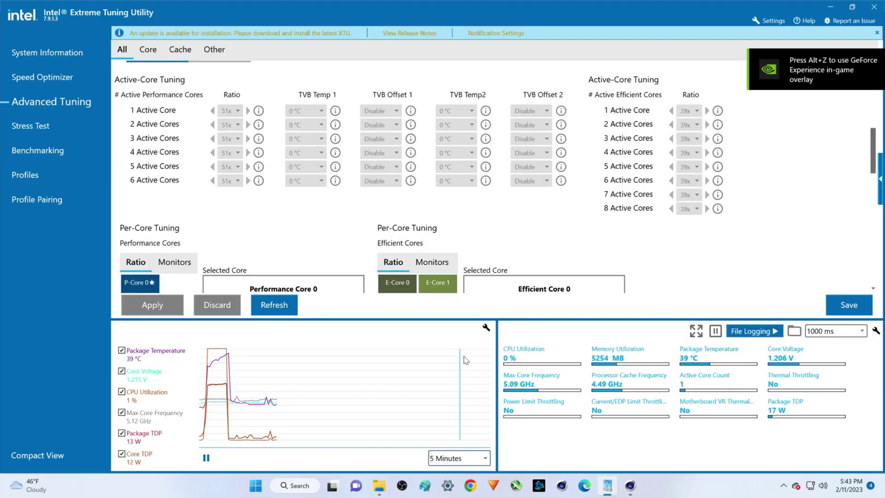
left_click(486, 325)
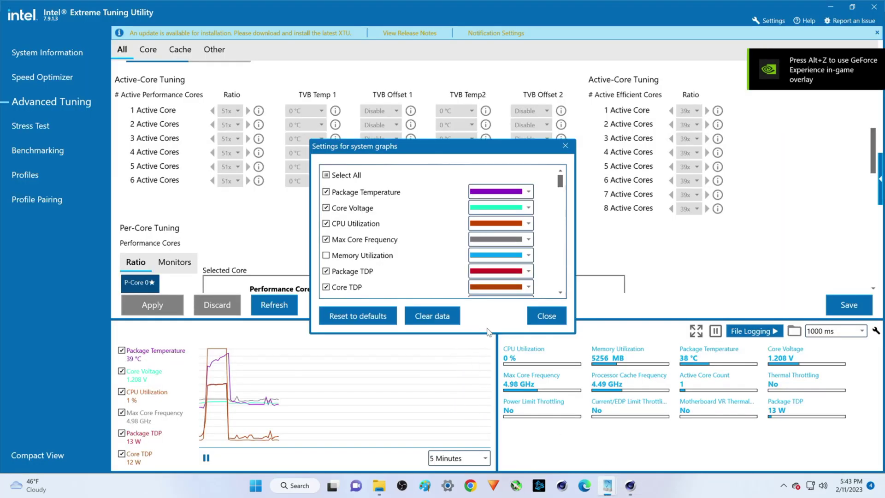
left_click(454, 325)
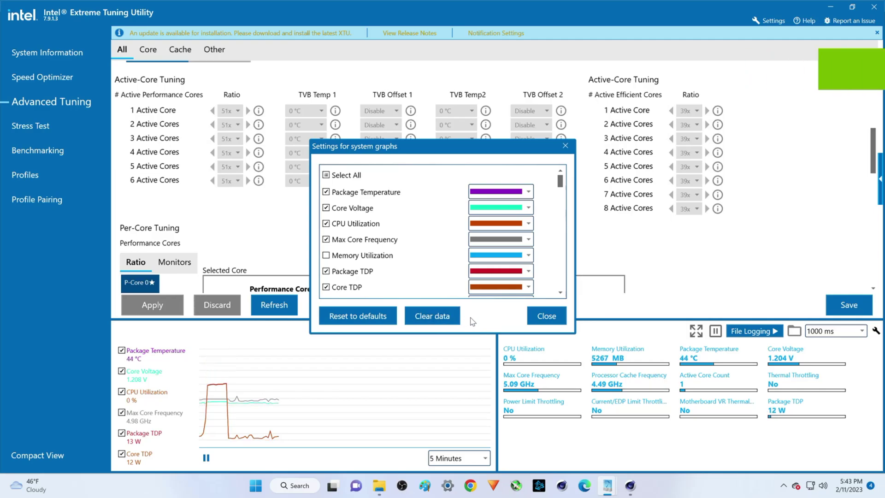
left_click(547, 317)
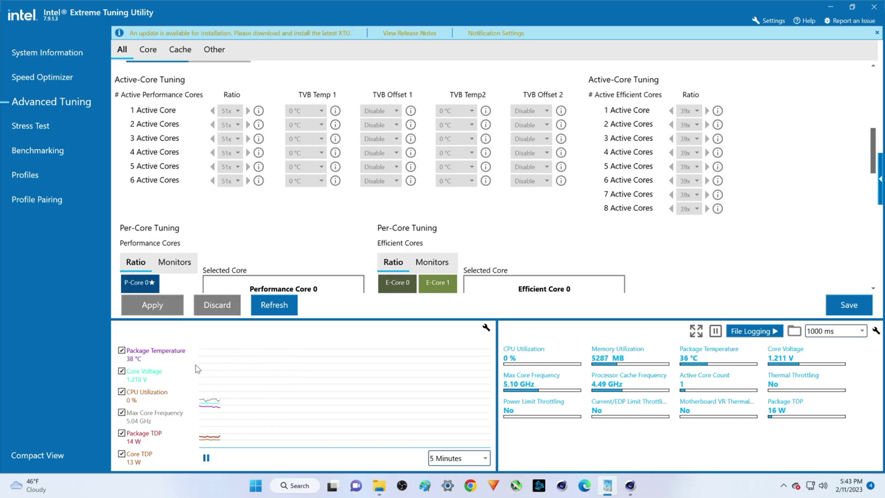
Reset XTU's system graph settings once more, then return to Cinebench R23's start screen.
left_click(630, 486)
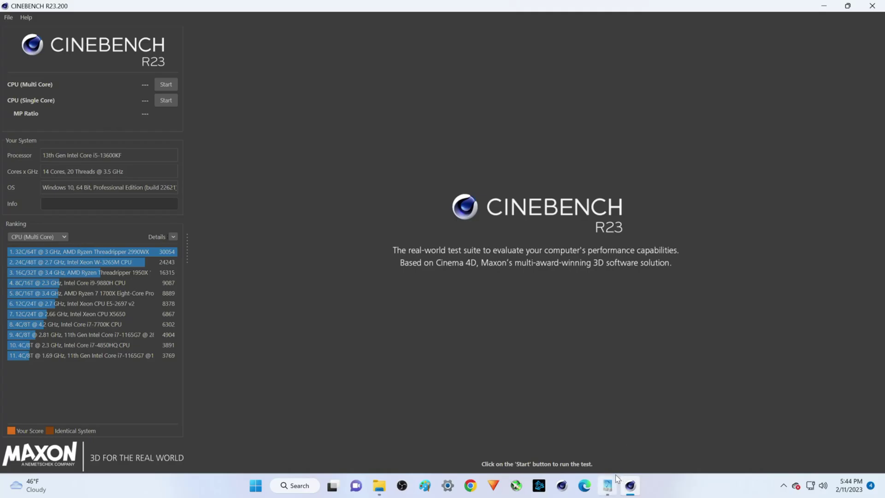
left_click(607, 485)
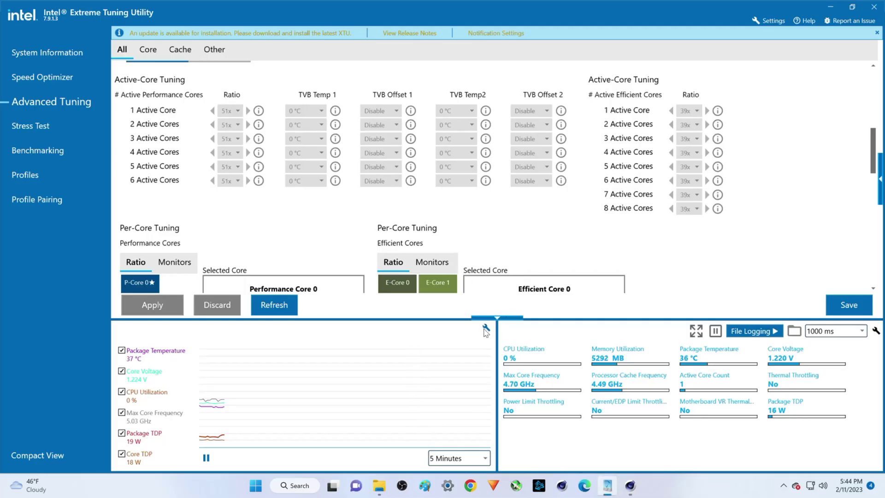
left_click(486, 328)
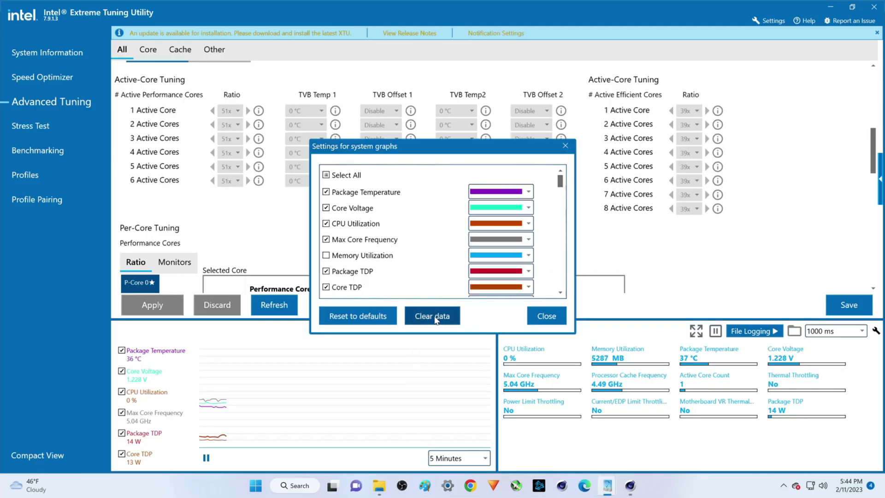
left_click(544, 317)
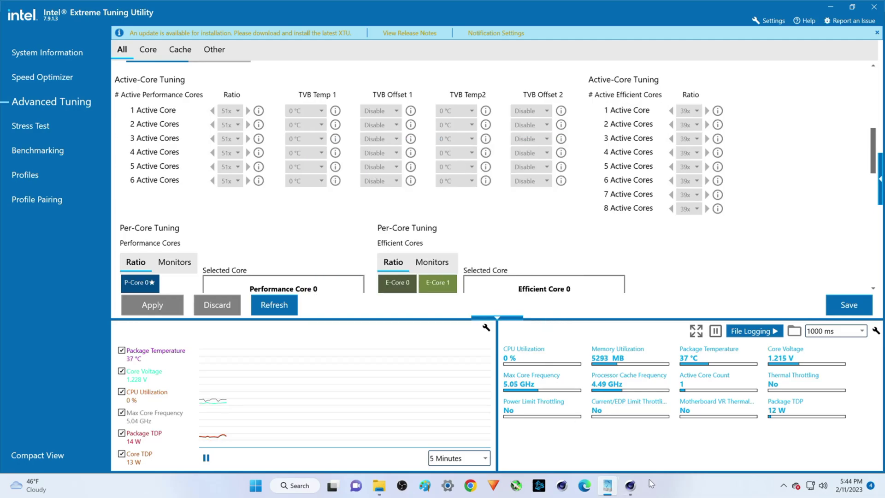
left_click(630, 485)
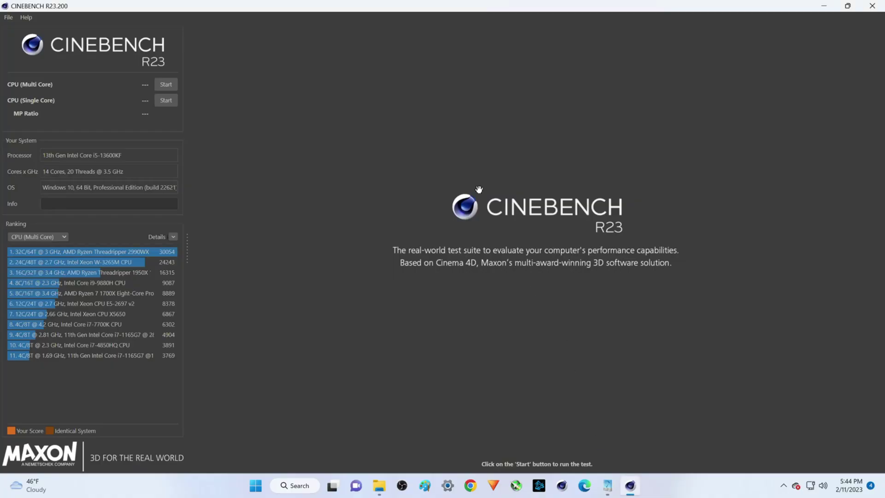
Start the CPU (Multi Core) test and watch XTU hit 100% load, 100 °C and throttling.
left_click(162, 83)
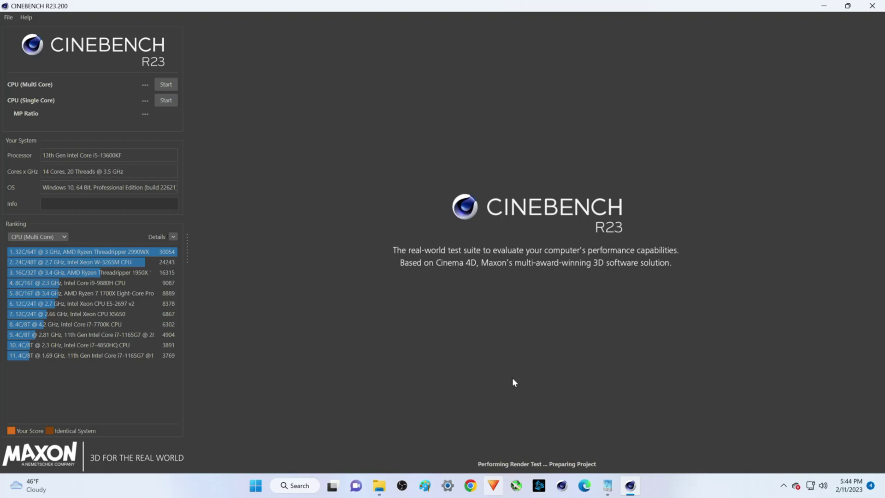
left_click(608, 491)
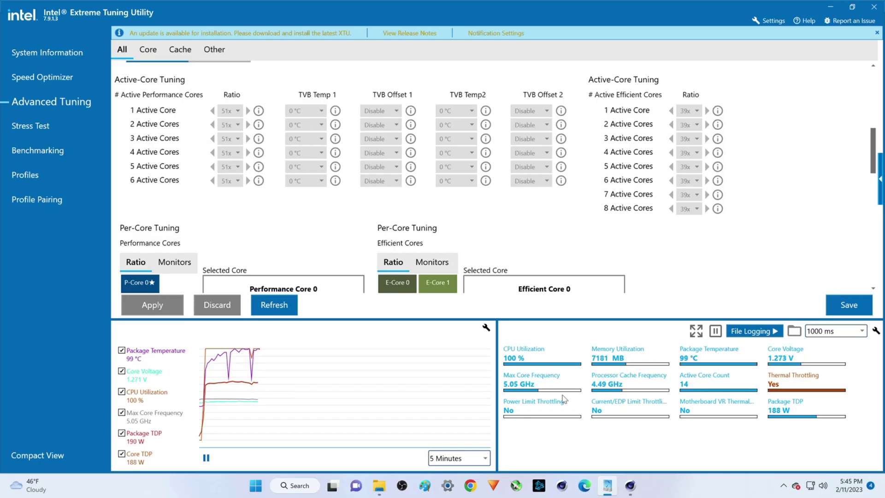
Stop the multi-core test and enable Advanced benchmark with Minimum Test Duration set to Off.
left_click(630, 485)
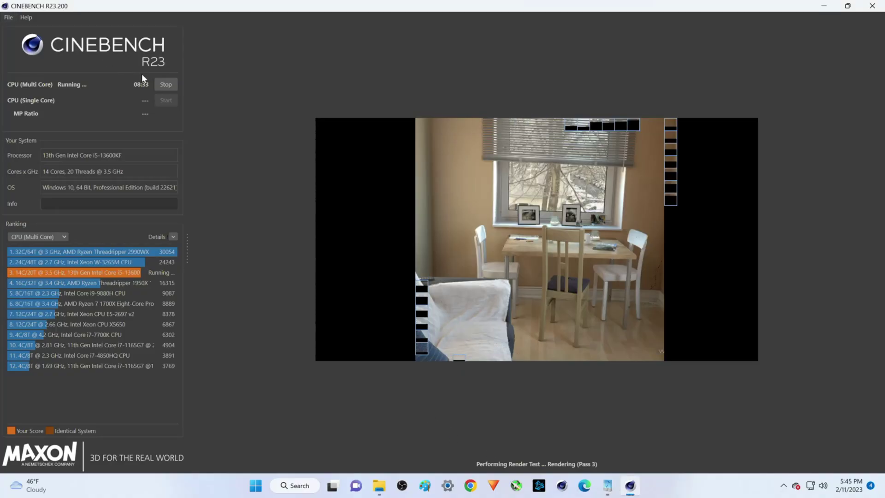
left_click(168, 84)
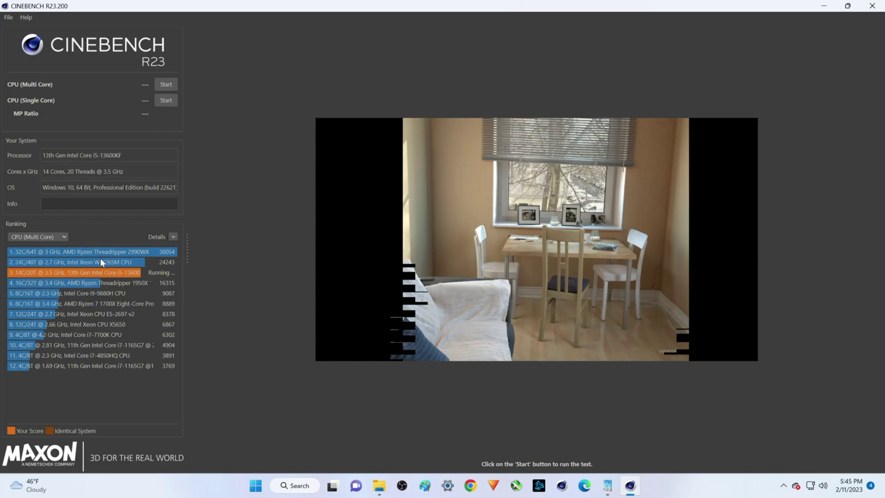
left_click(8, 18)
left_click(32, 34)
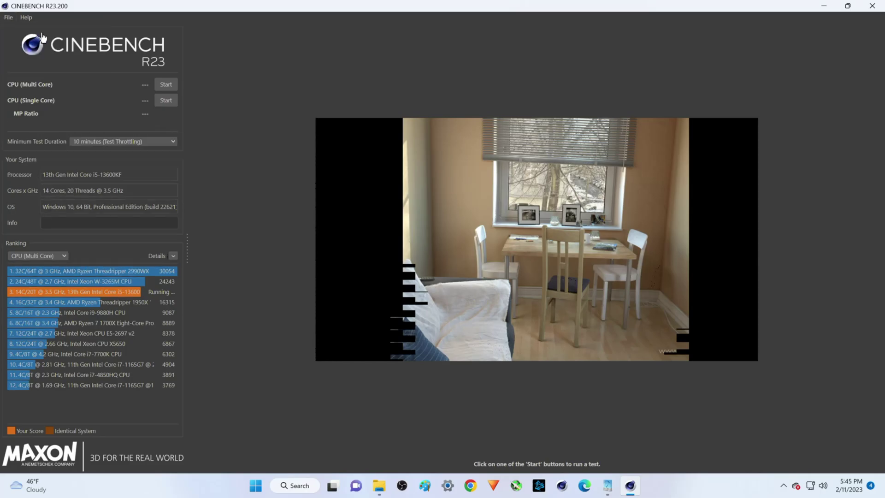
left_click(96, 142)
left_click(96, 151)
Read the temperature, voltage and power stats for the stopped run from XTU's graph legend.
left_click(607, 485)
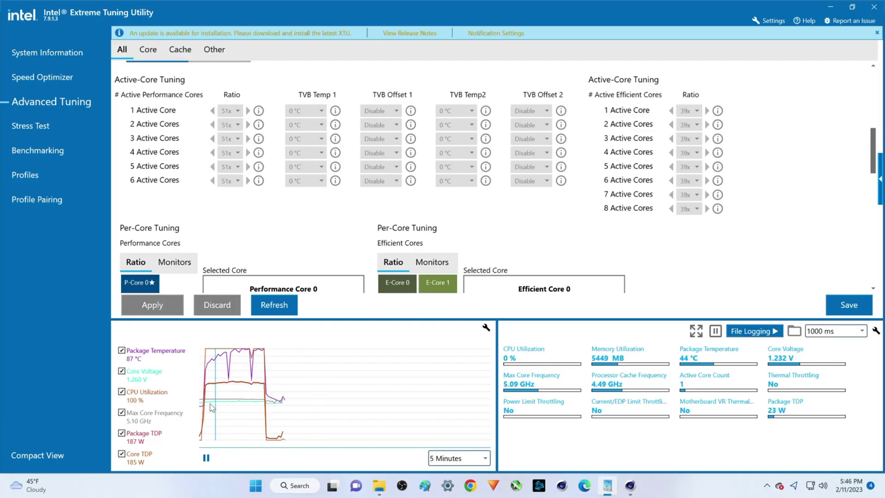
mouse_move(165, 361)
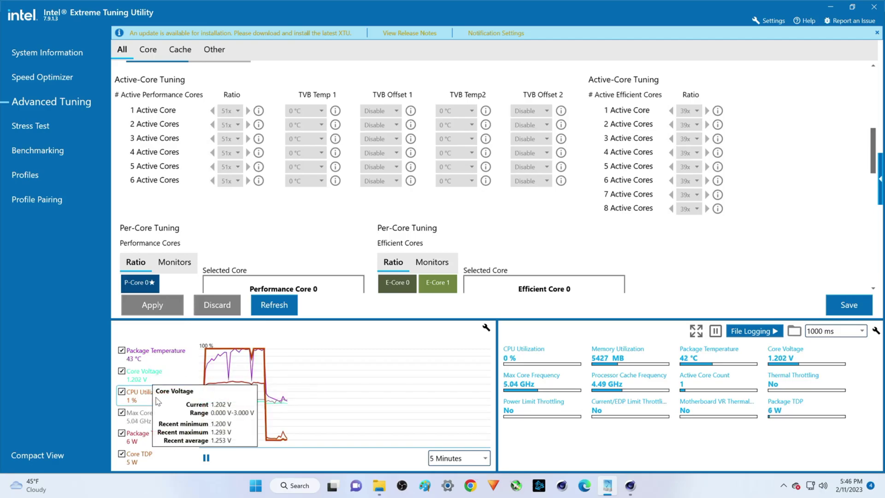
mouse_move(156, 446)
mouse_move(149, 461)
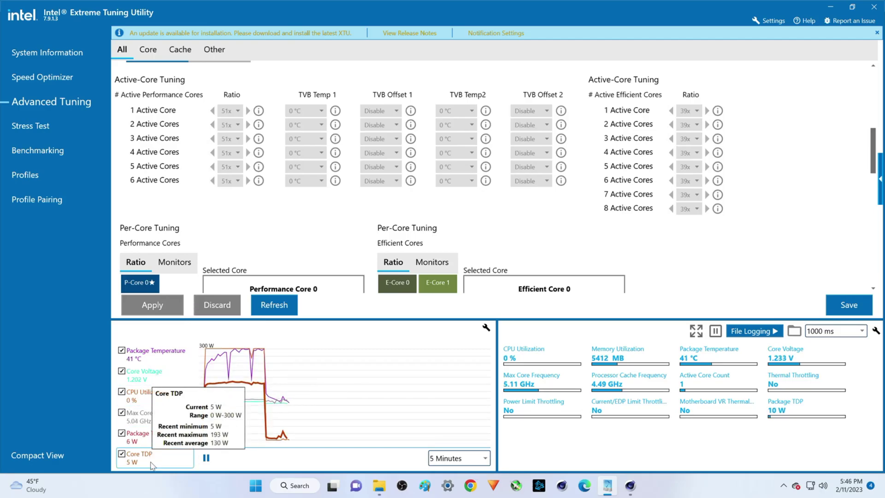
mouse_move(146, 391)
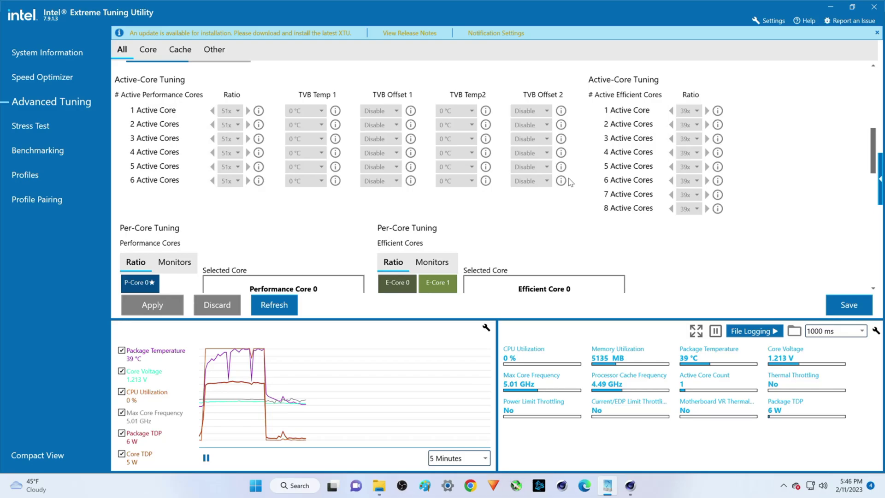
mouse_move(562, 180)
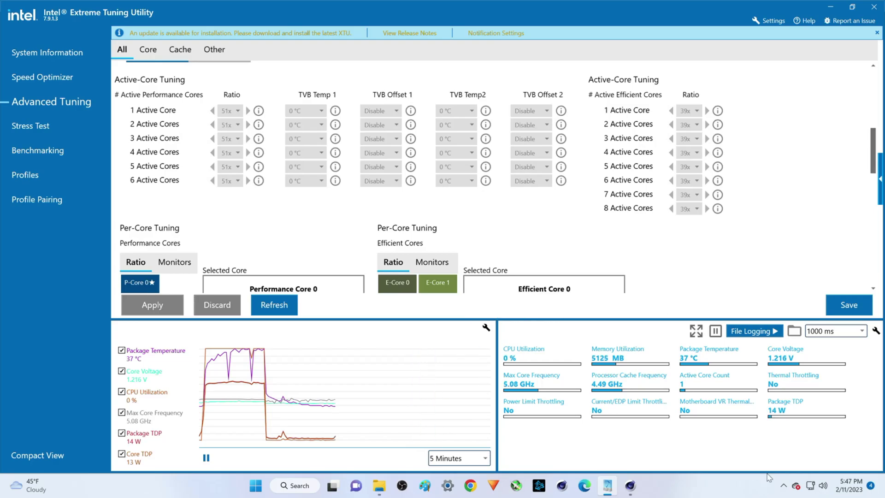
Start a new multi-core Cinebench run and clear XTU's old graph data to record it fresh.
left_click(630, 485)
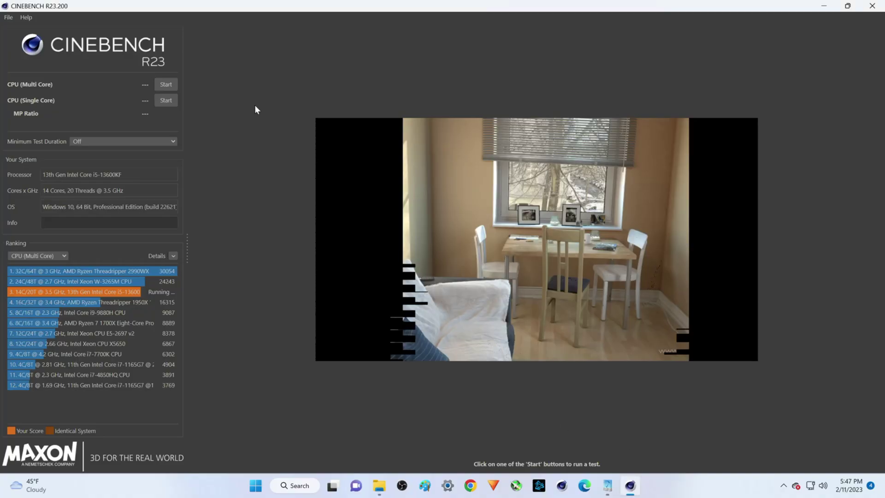
left_click(165, 84)
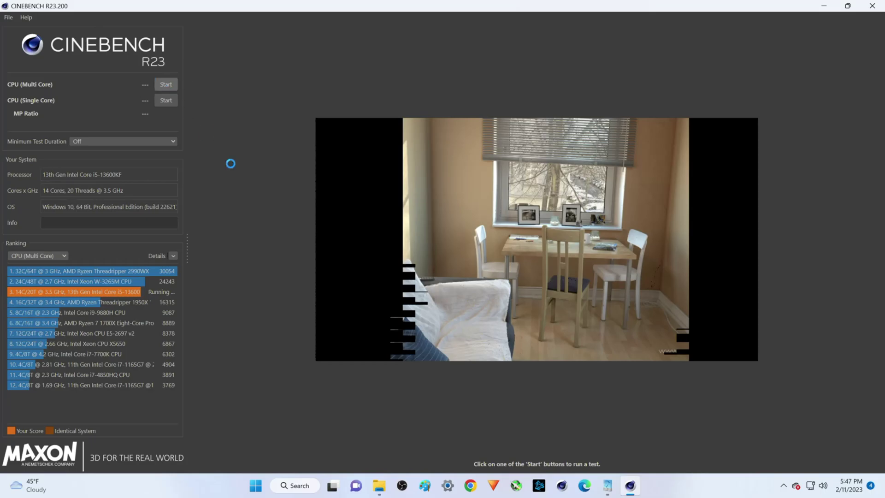
left_click(607, 485)
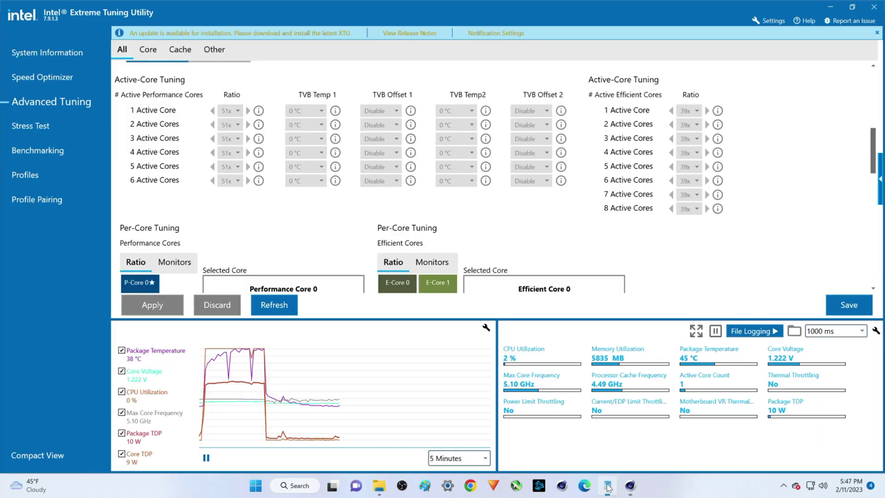
left_click(485, 328)
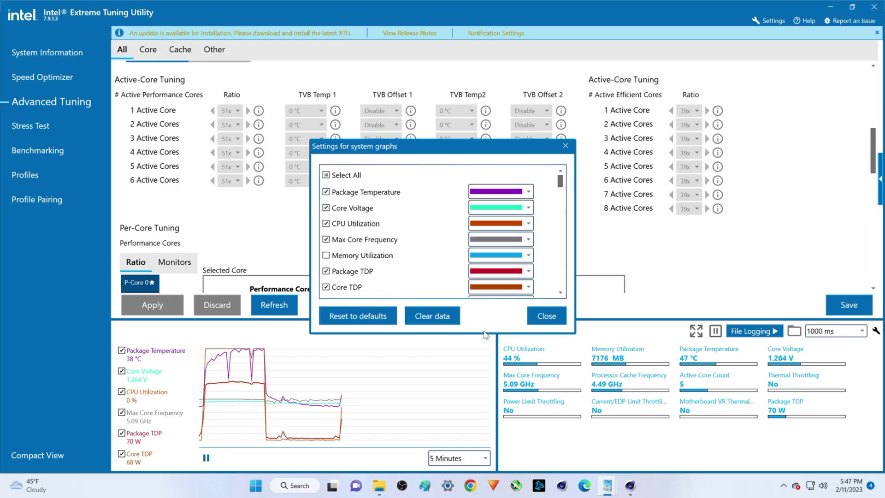
left_click(450, 317)
left_click(547, 316)
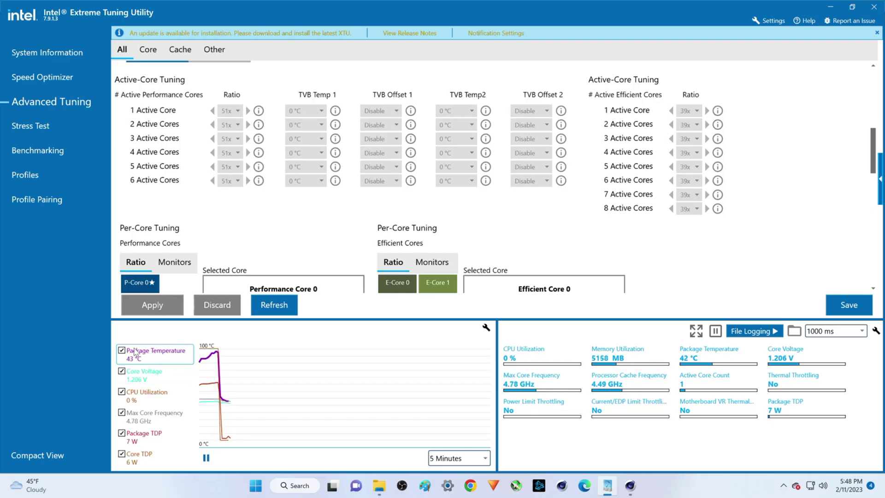
mouse_move(140, 354)
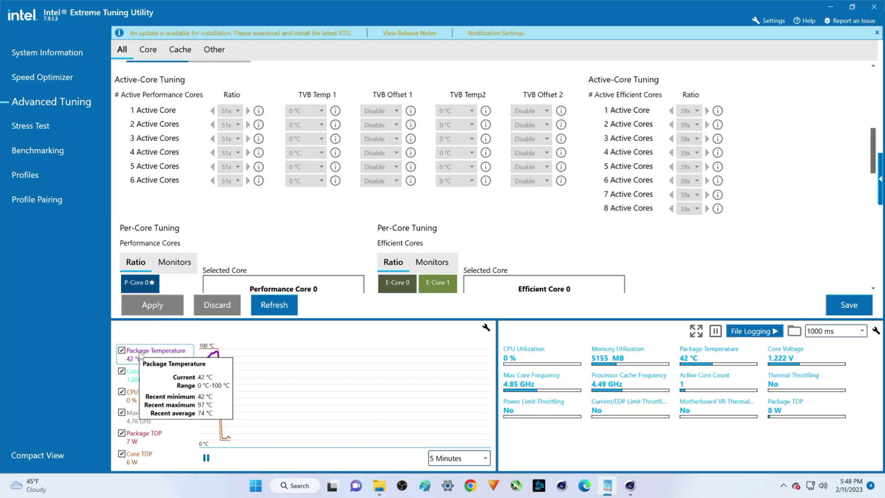
mouse_move(135, 380)
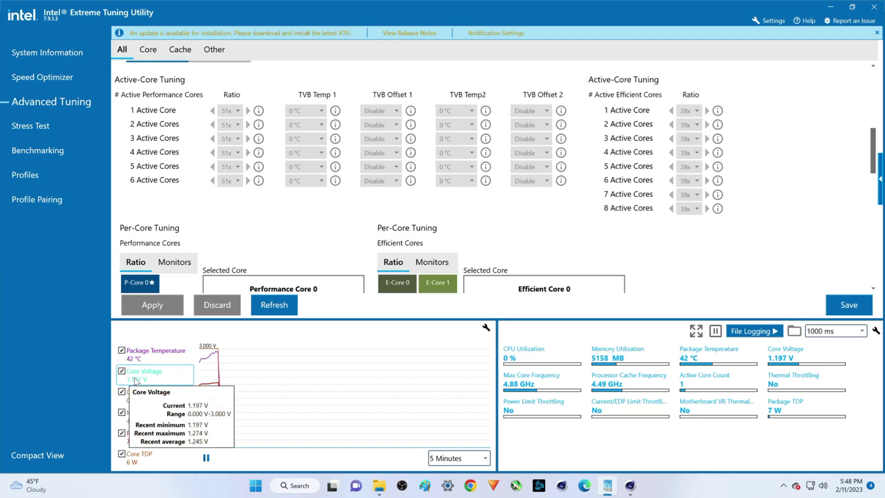
mouse_move(126, 397)
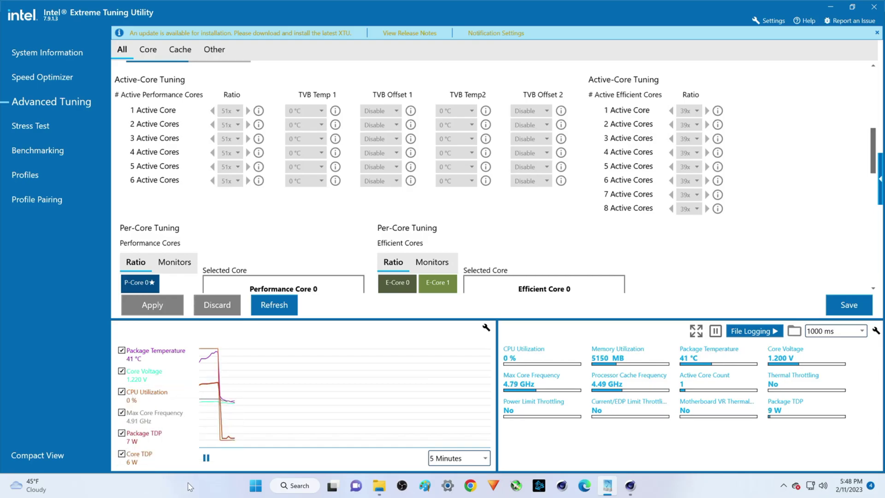
Show the i5-13600KF's 23564 pts multi-core result in third place in Cinebench's ranking.
mouse_move(145, 439)
left_click(630, 485)
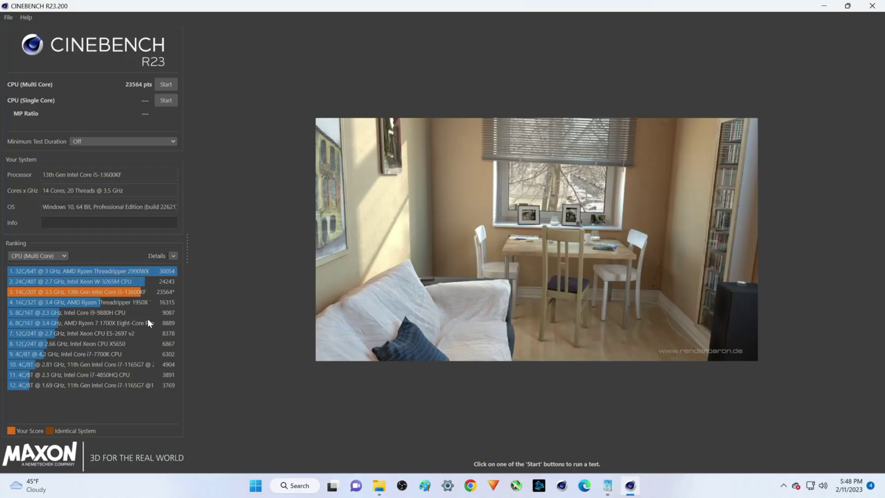
mouse_move(169, 298)
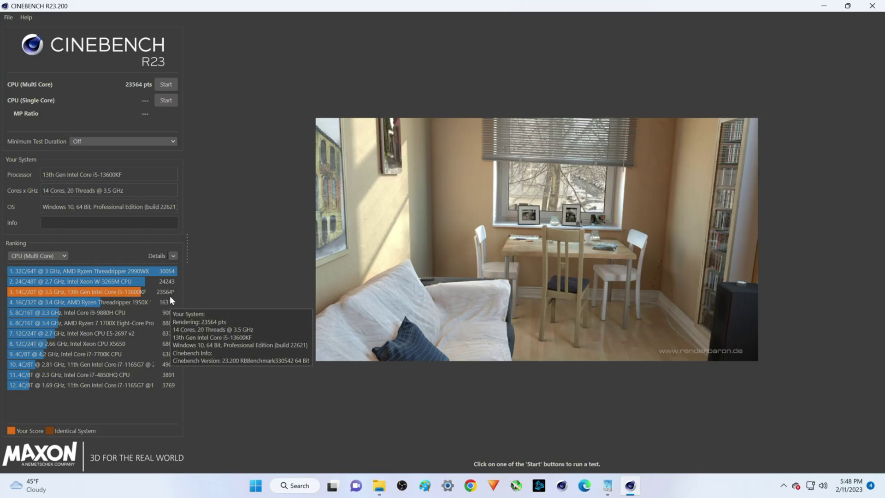